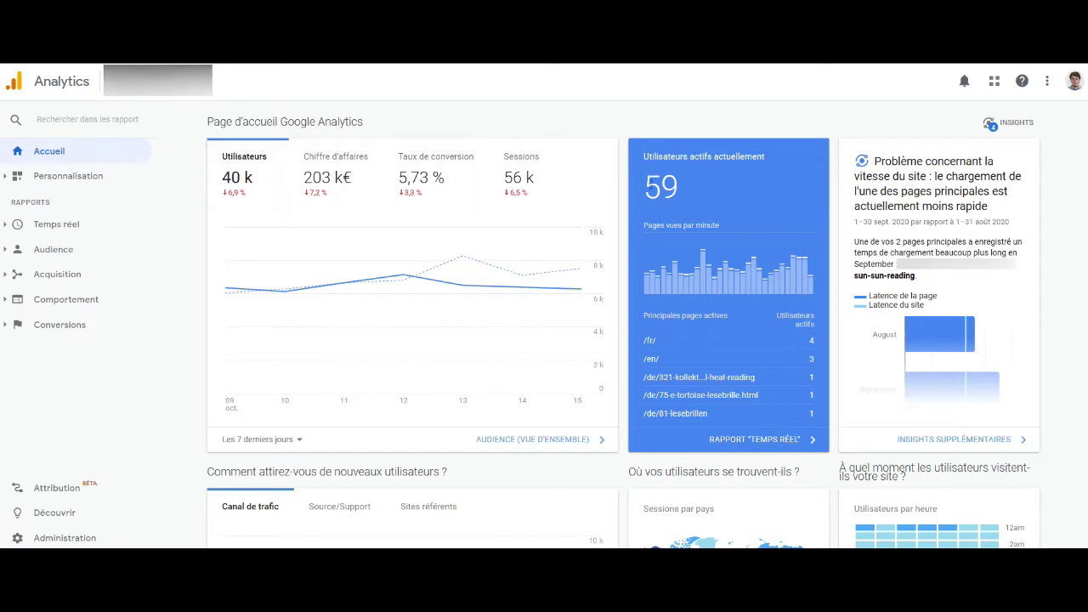
Step: Look over the home page cards for currently active users, new-user acquisition and sessions by country
left_click_drag(646, 187, 682, 192)
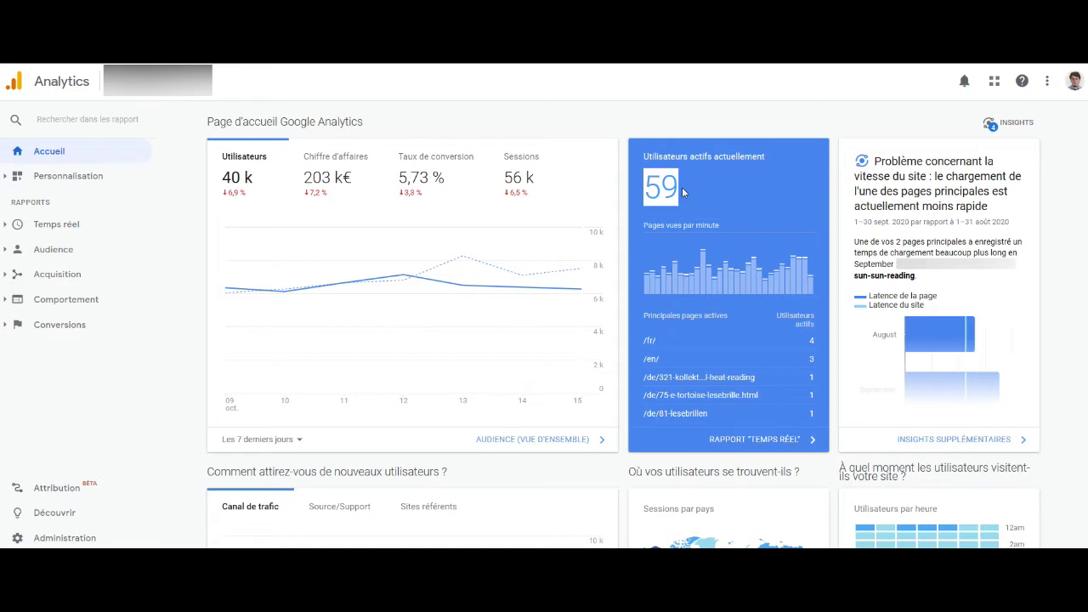
scroll(681, 192, "down", 4)
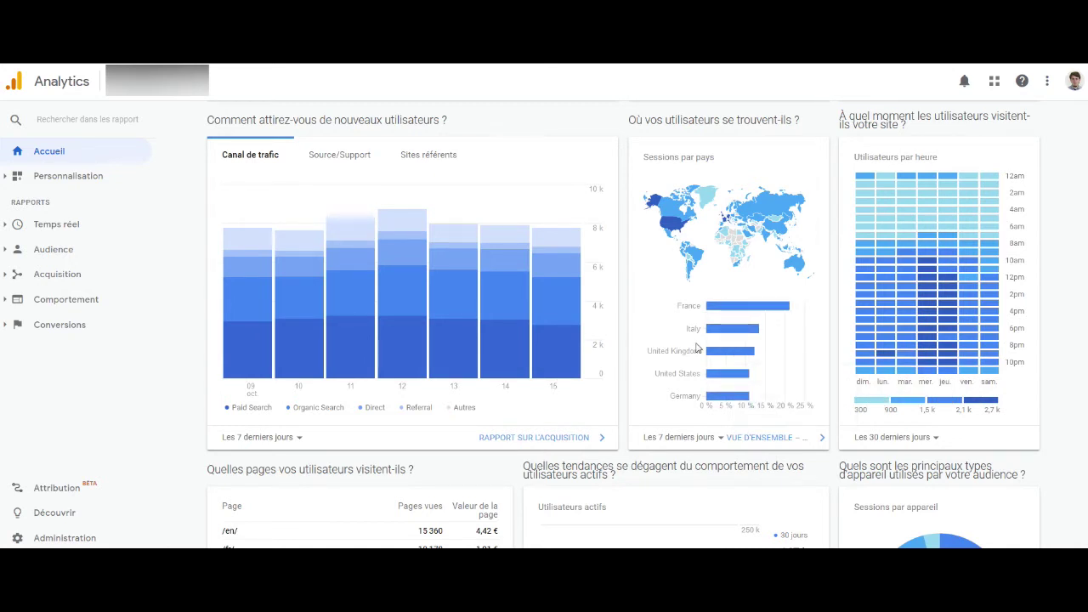
scroll(470, 334, "up", 4)
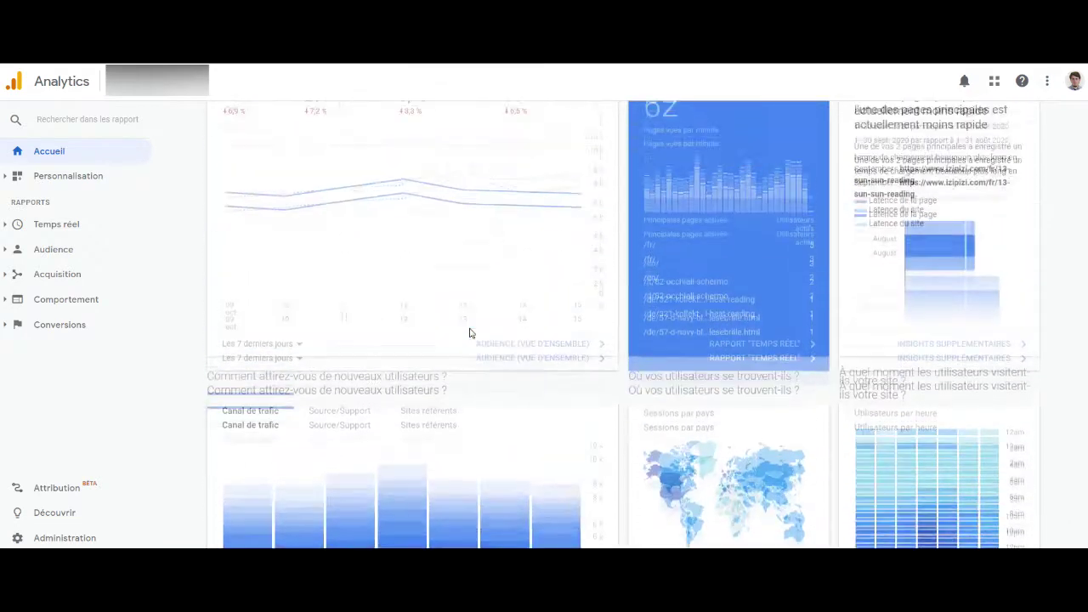
mouse_move(470, 333)
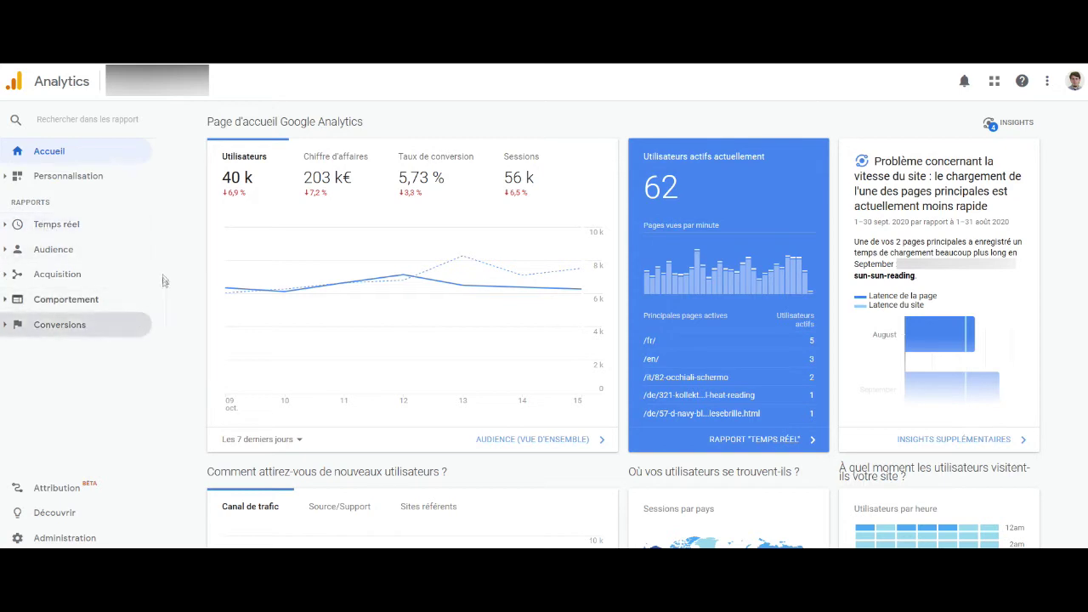
Step: View the Temps réel overview report, and collapse that report section when finished
left_click(72, 225)
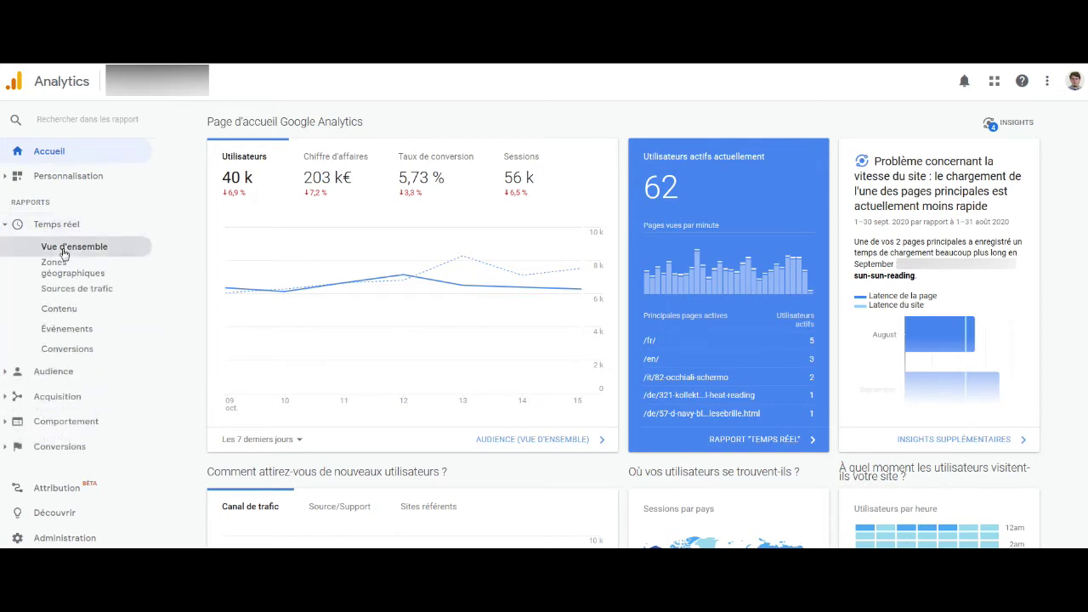
left_click(63, 249)
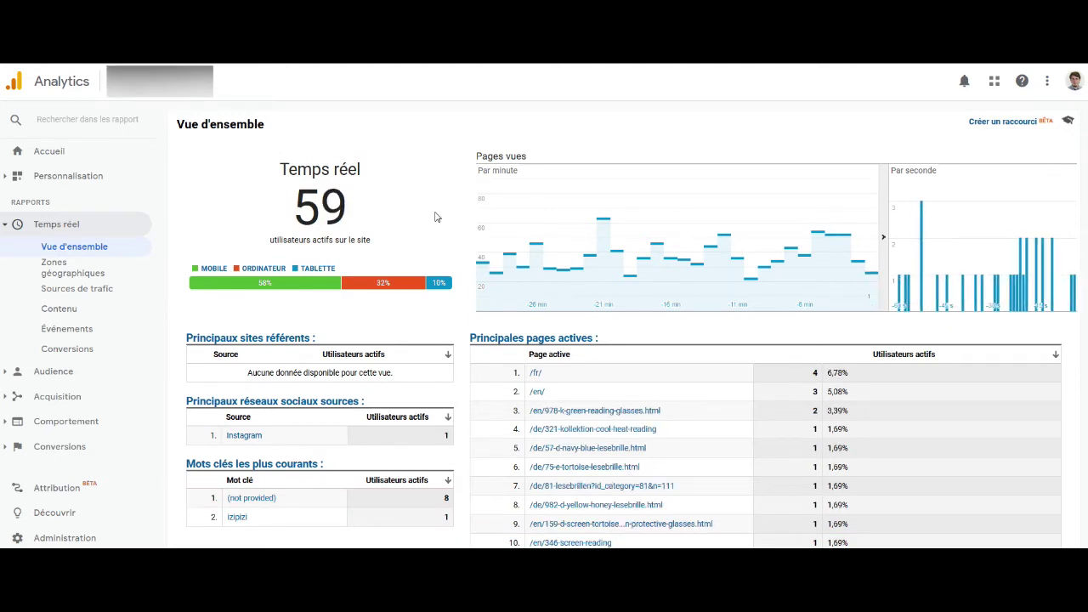
left_click(87, 222)
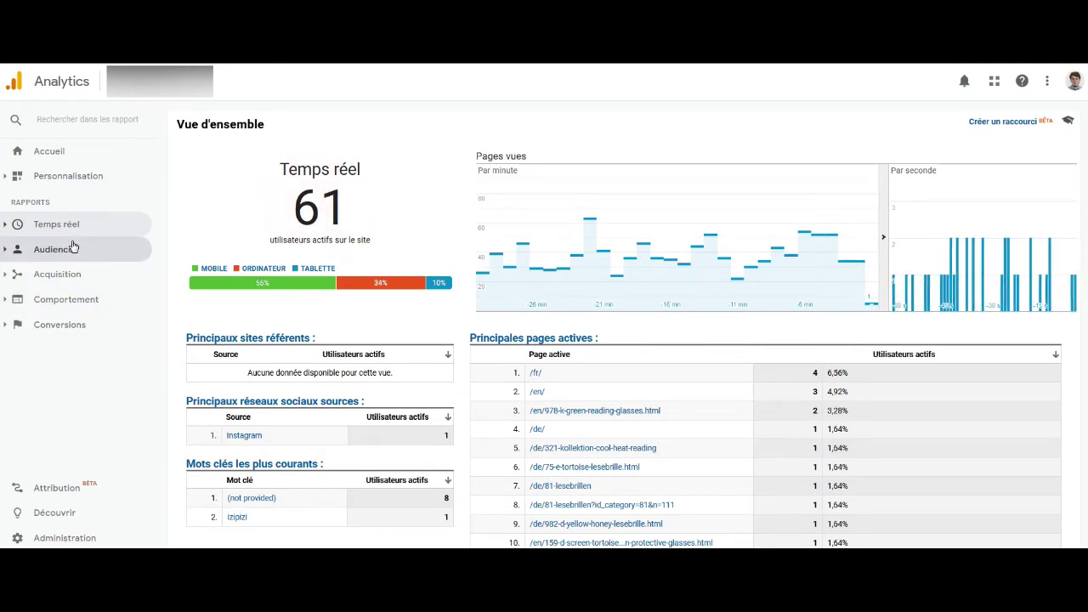
Step: Open the Audience overview report (Vue d'ensemble)
left_click(73, 248)
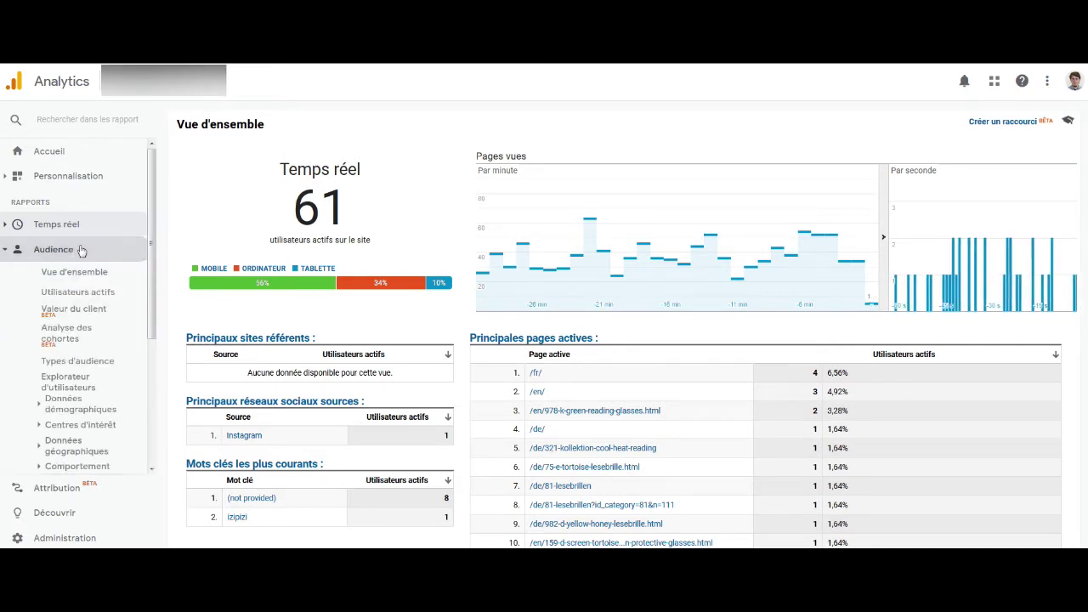
left_click(80, 273)
Step: Review the Âge and Sexe breakdown tables in the audience's Données démographiques reports
scroll(79, 281, "down", 1)
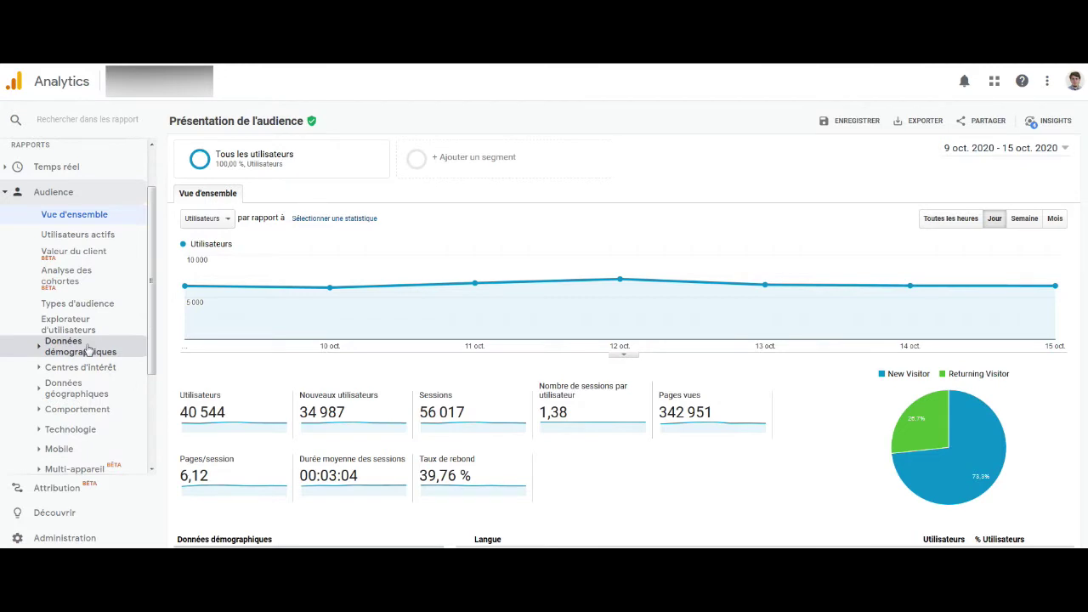
left_click(87, 349)
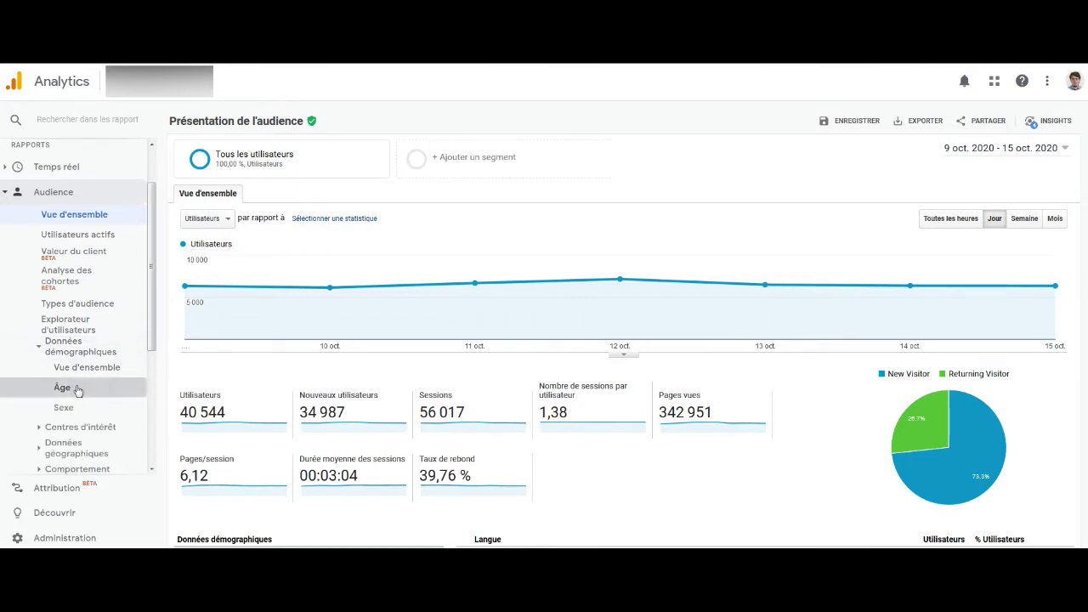
left_click(76, 389)
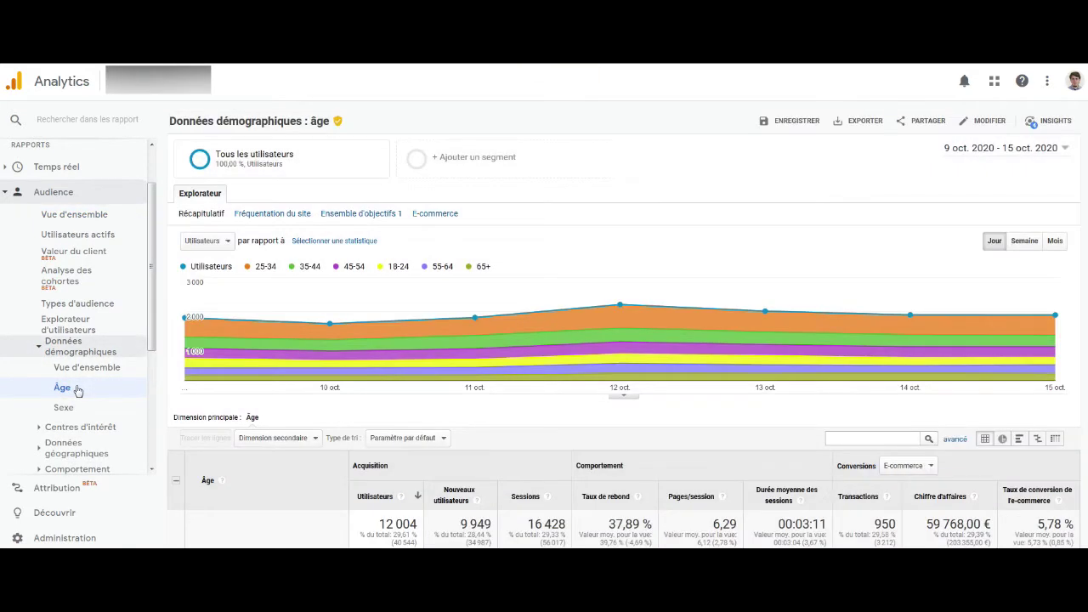
scroll(250, 357, "down", 3)
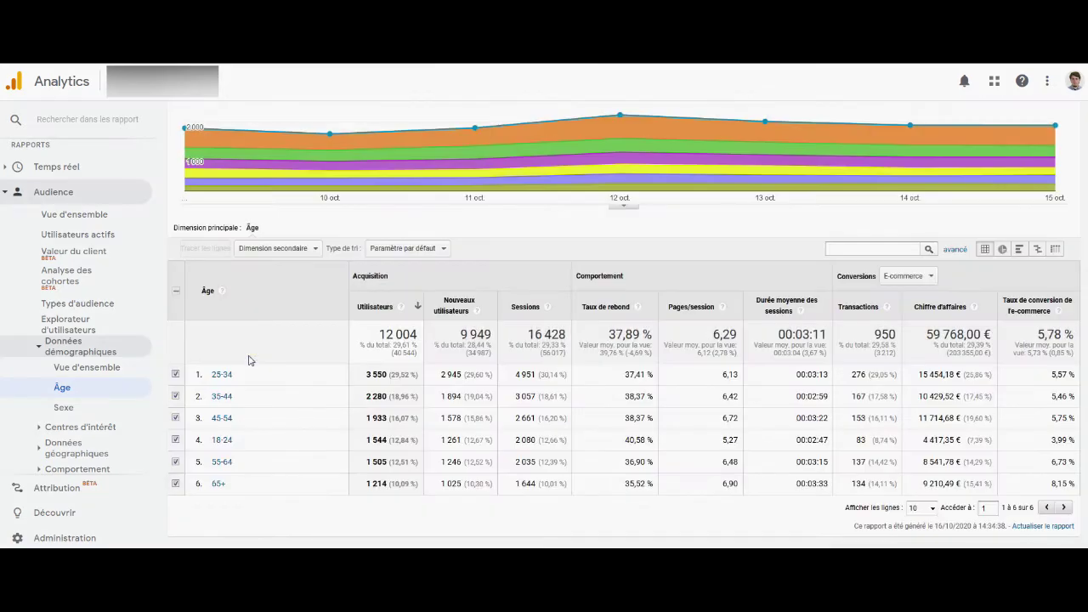
left_click(72, 408)
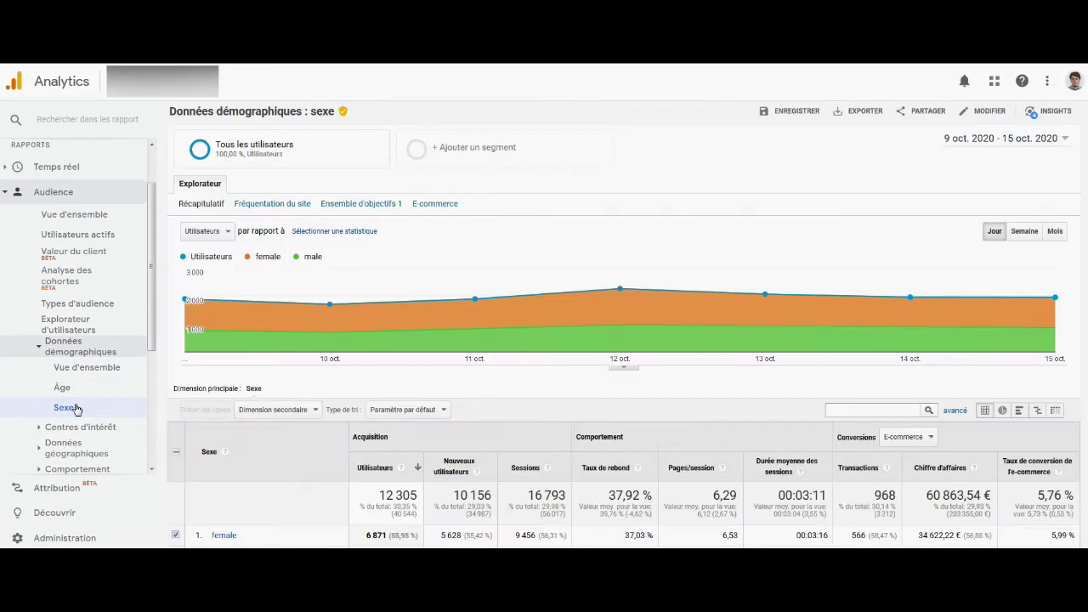
scroll(256, 389, "down", 1)
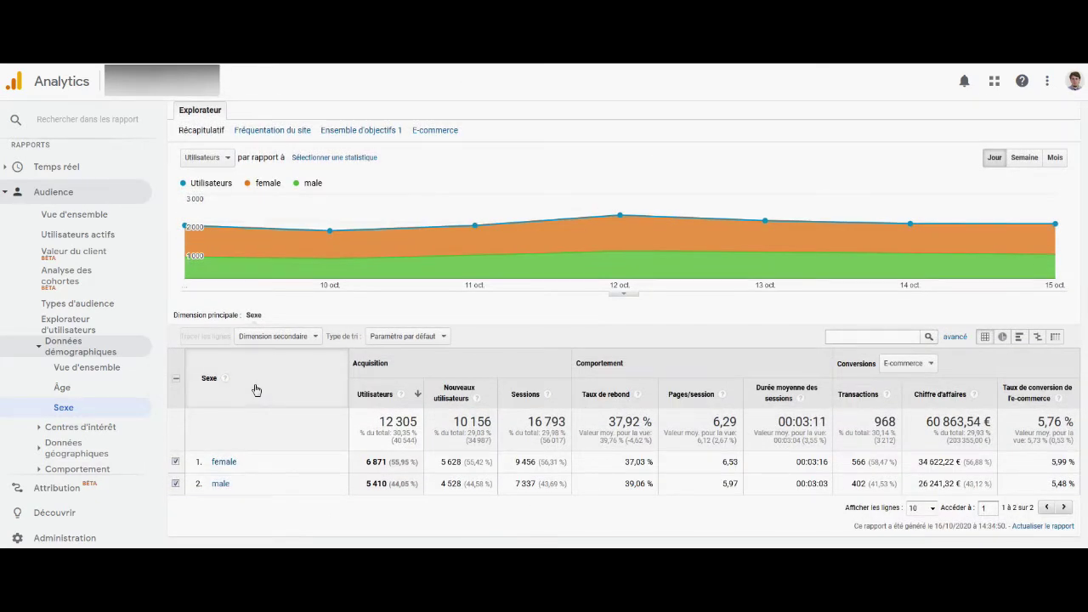
Step: Review the per-country table in the audience's Zone géographique report, and collapse the Audience section when finished
scroll(90, 382, "down", 3)
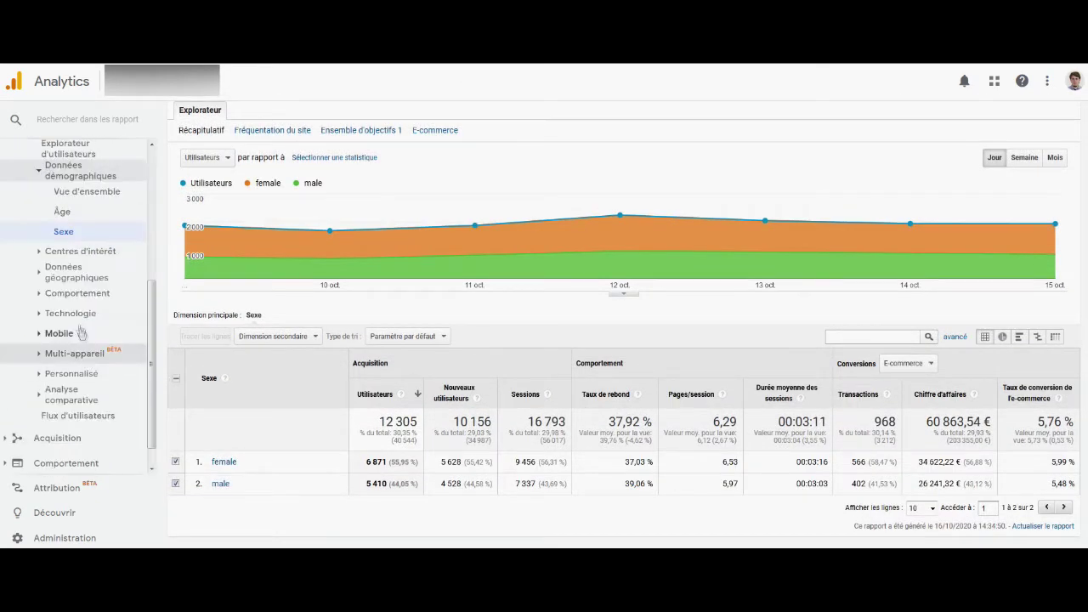
left_click(77, 272)
left_click(80, 316)
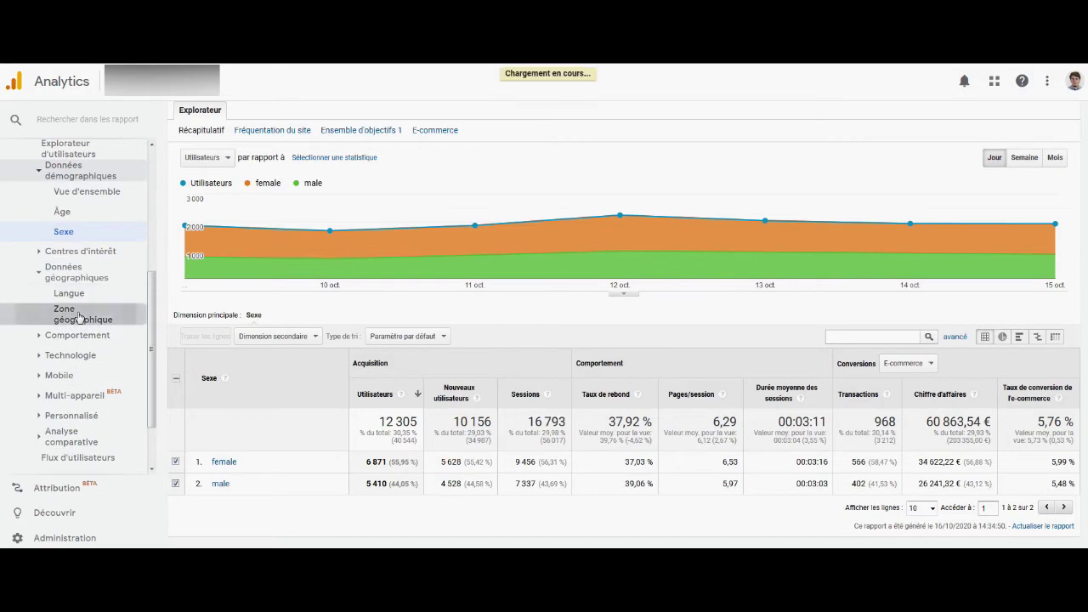
scroll(365, 316, "down", 4)
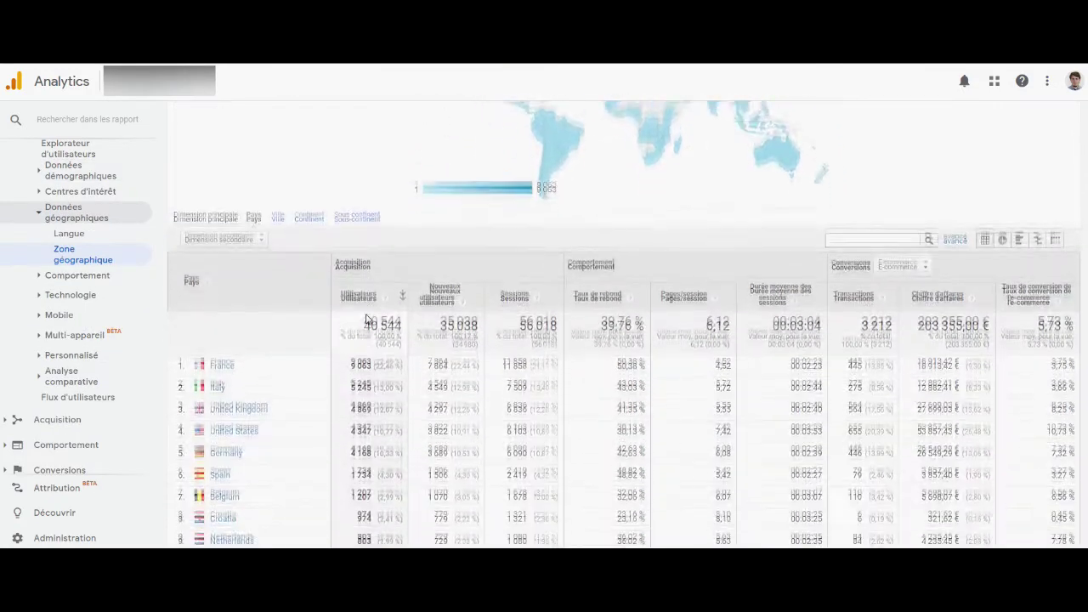
scroll(366, 318, "down", 1)
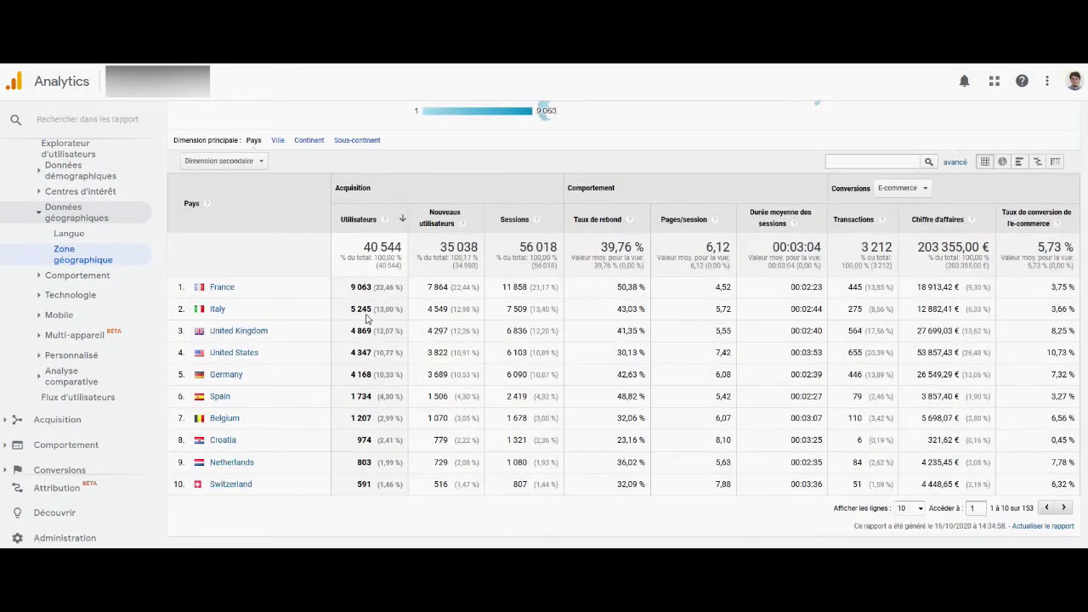
scroll(76, 264, "up", 3)
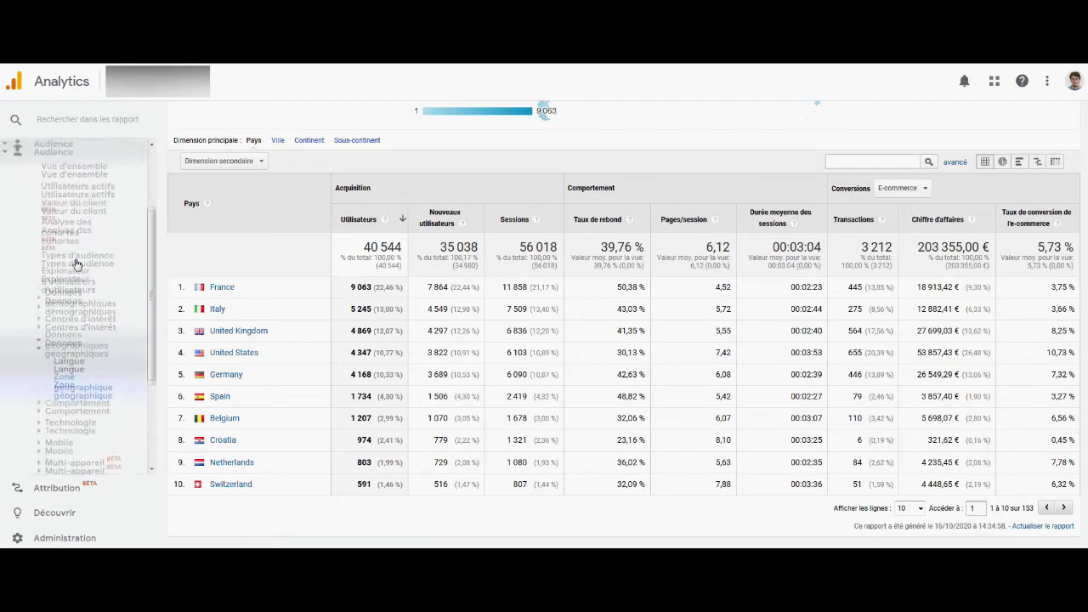
scroll(75, 259, "up", 2)
left_click(70, 249)
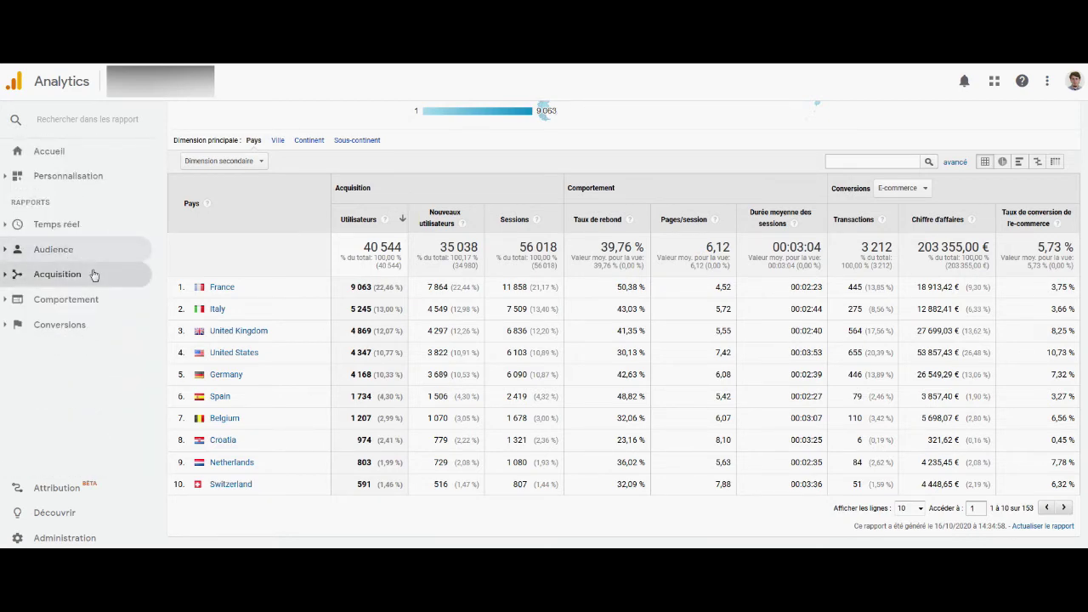
Step: View the Acquisition overview and the Canaux table for all traffic, and collapse the Acquisition section when finished
left_click(90, 274)
left_click(85, 297)
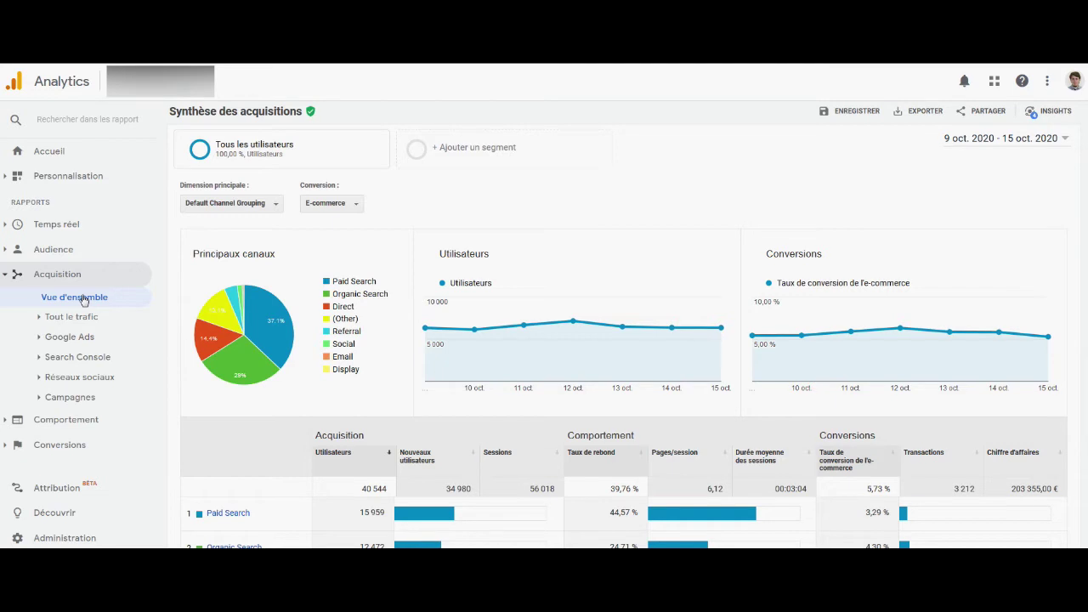
left_click(77, 316)
left_click(73, 337)
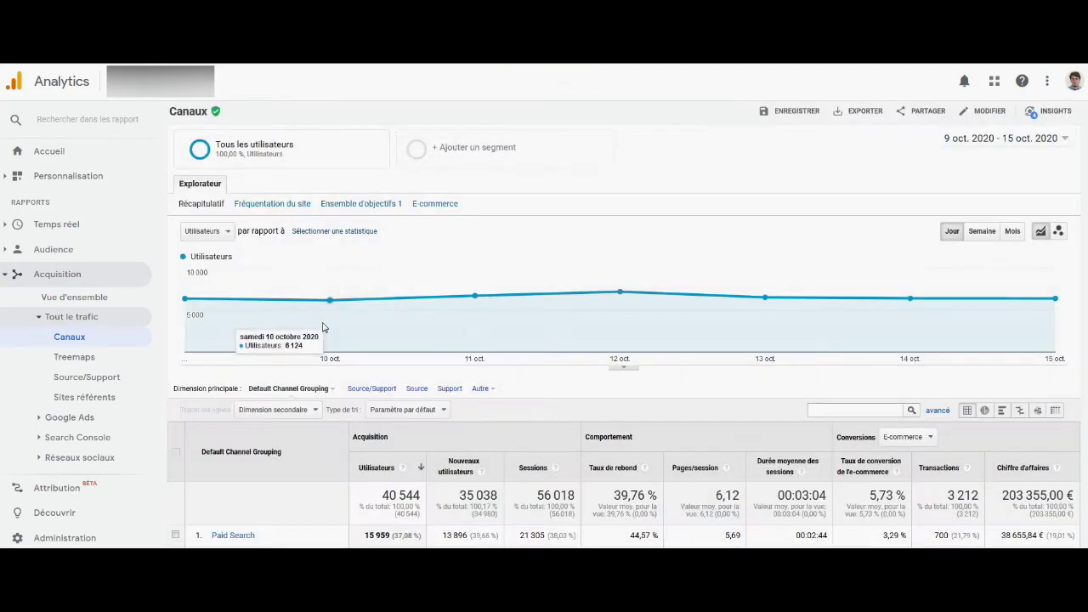
scroll(267, 323, "down", 3)
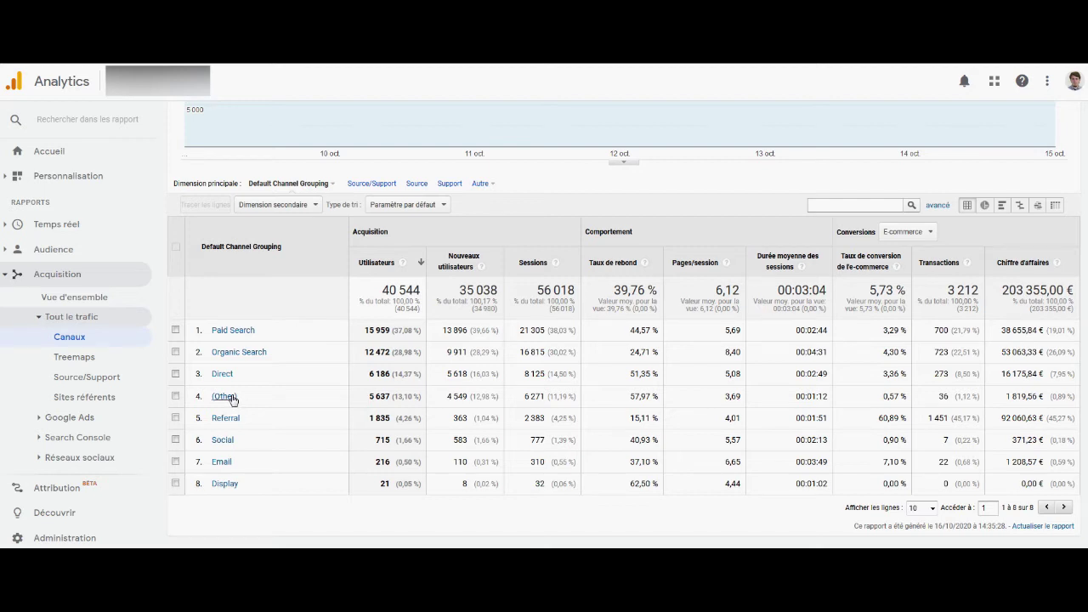
left_click(117, 275)
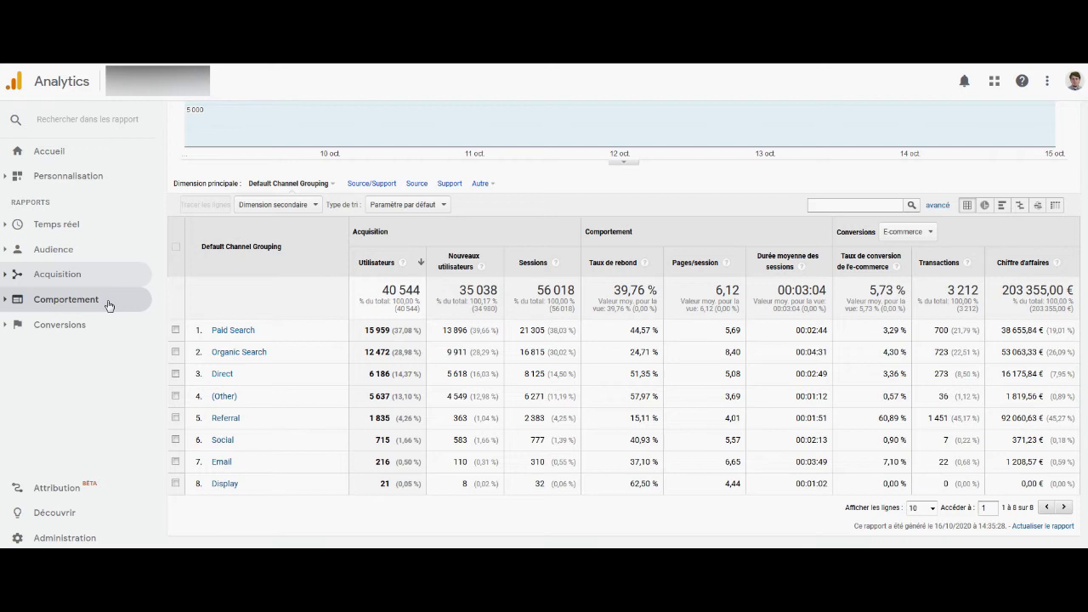
Step: View the Détail par URL table and the Toutes les pages report in Comportement's site content reports
left_click(66, 300)
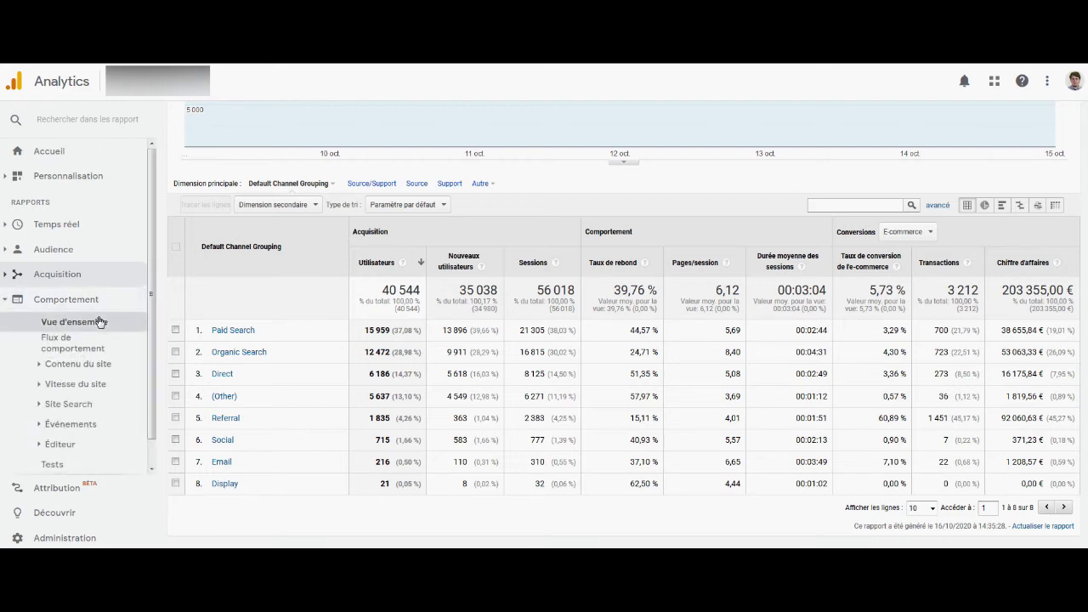
left_click(85, 363)
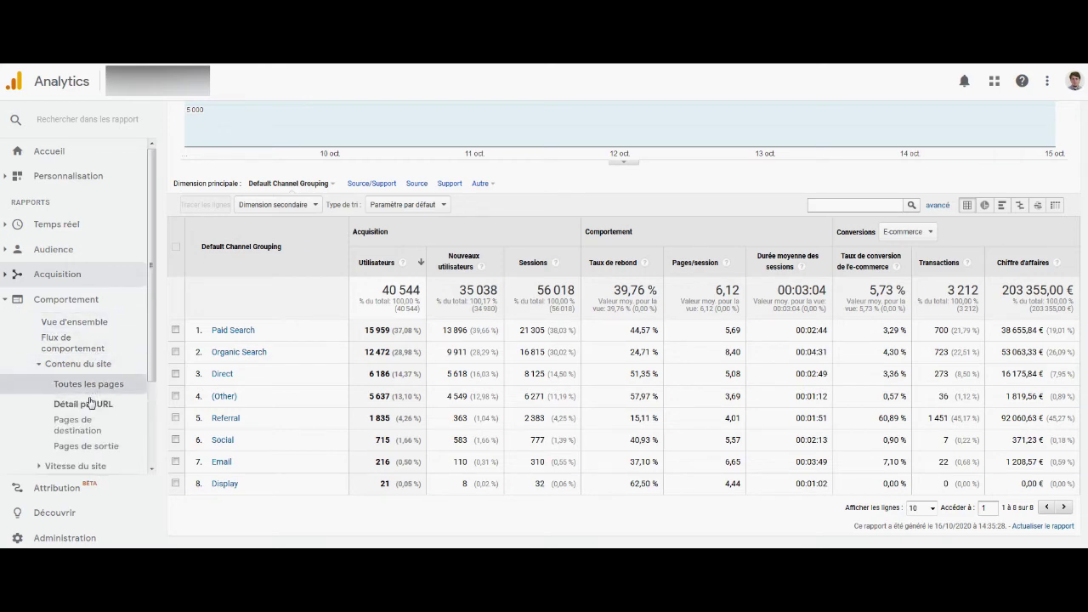
left_click(89, 402)
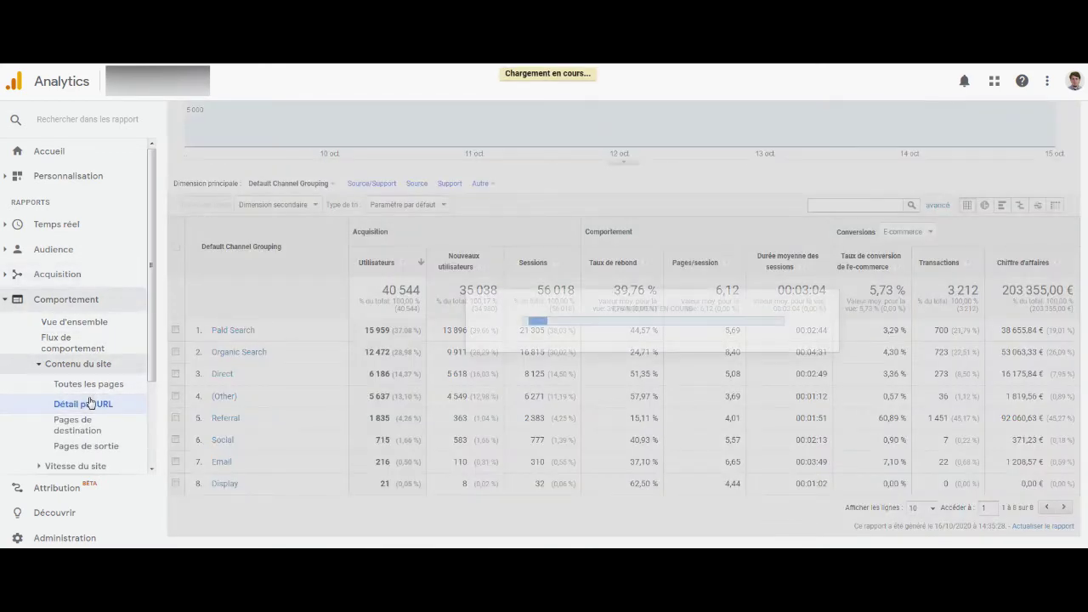
scroll(293, 397, "down", 3)
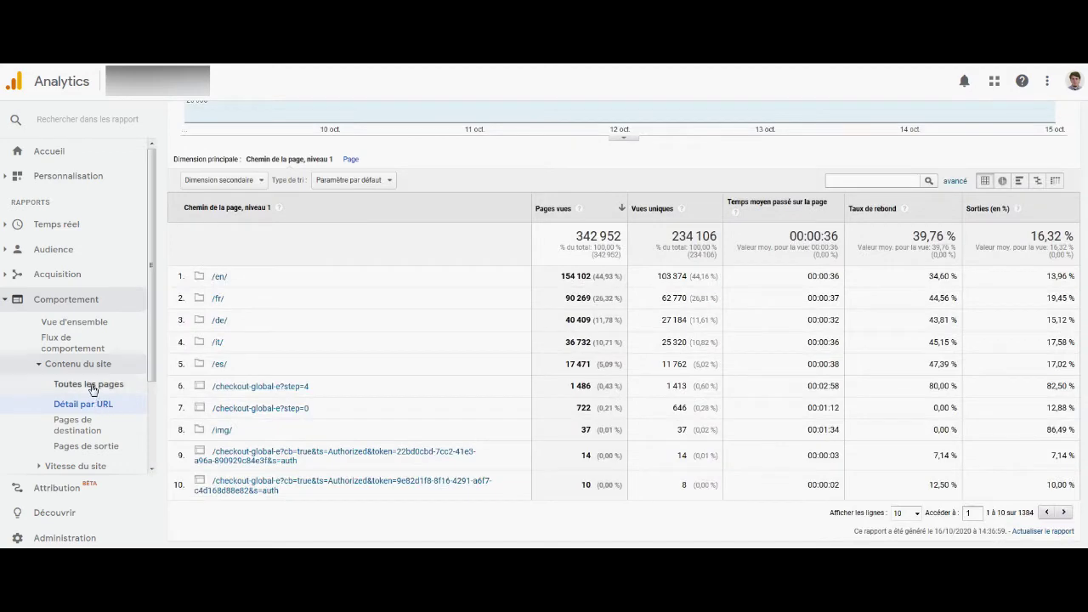
left_click(90, 383)
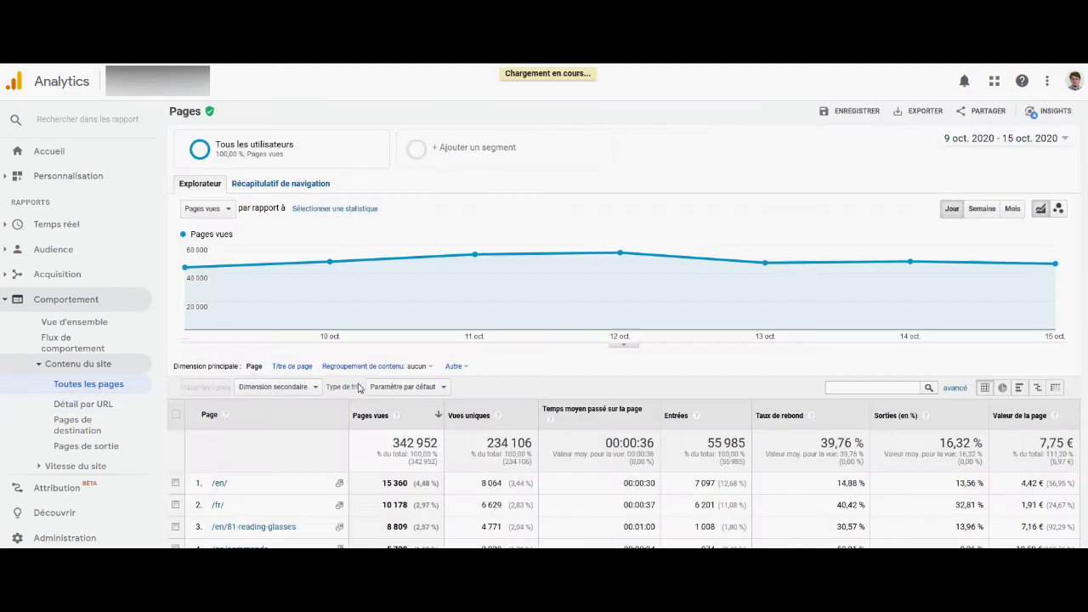
Step: Review the Termes de recherche table in Comportement's Site Search reports
scroll(59, 374, "down", 3)
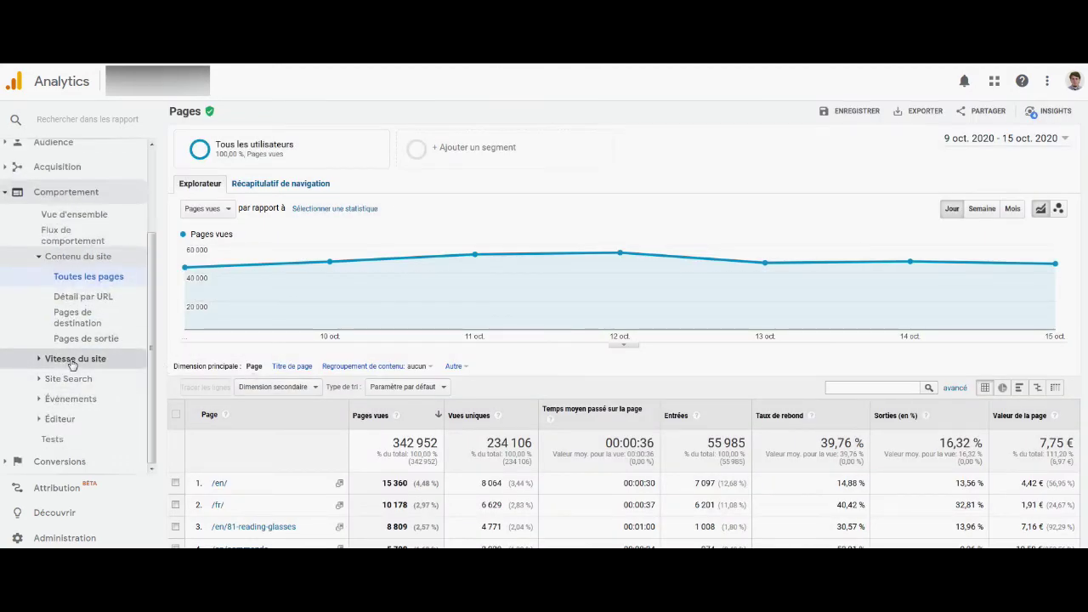
left_click(72, 358)
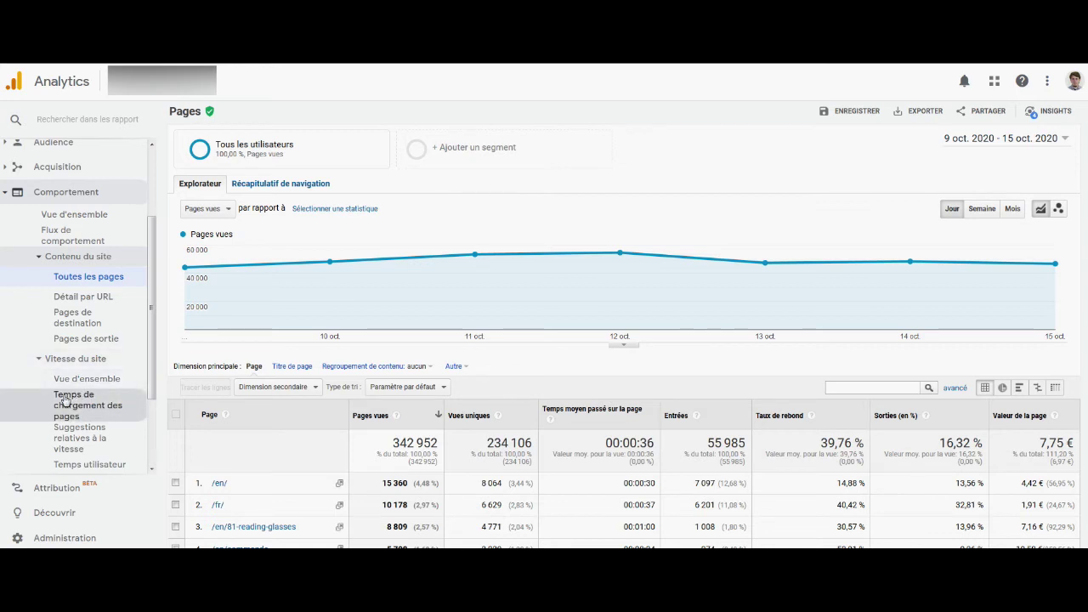
scroll(65, 400, "down", 3)
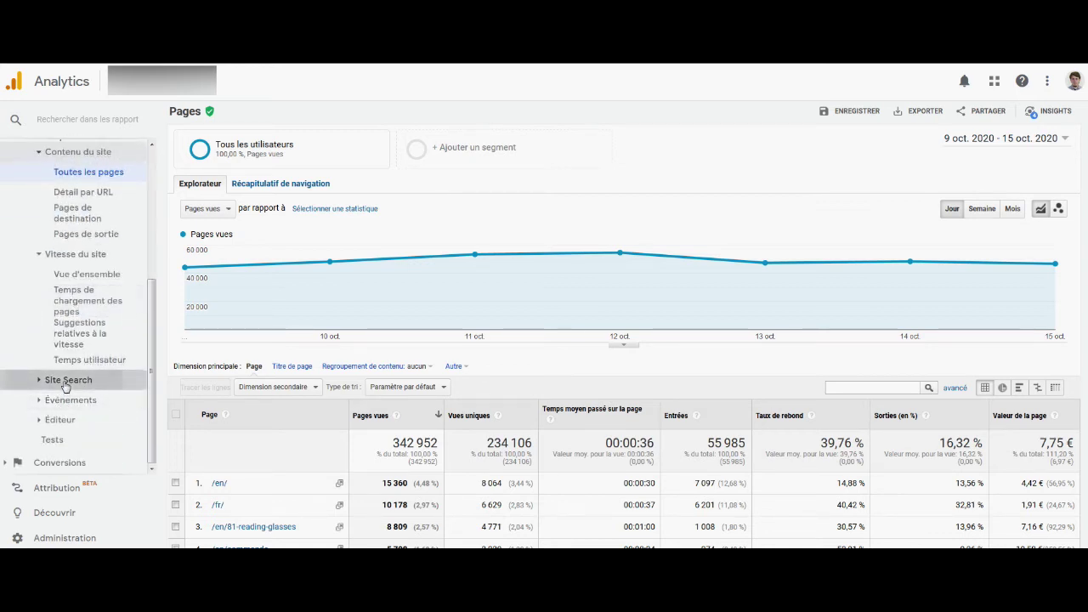
left_click(71, 383)
left_click(76, 357)
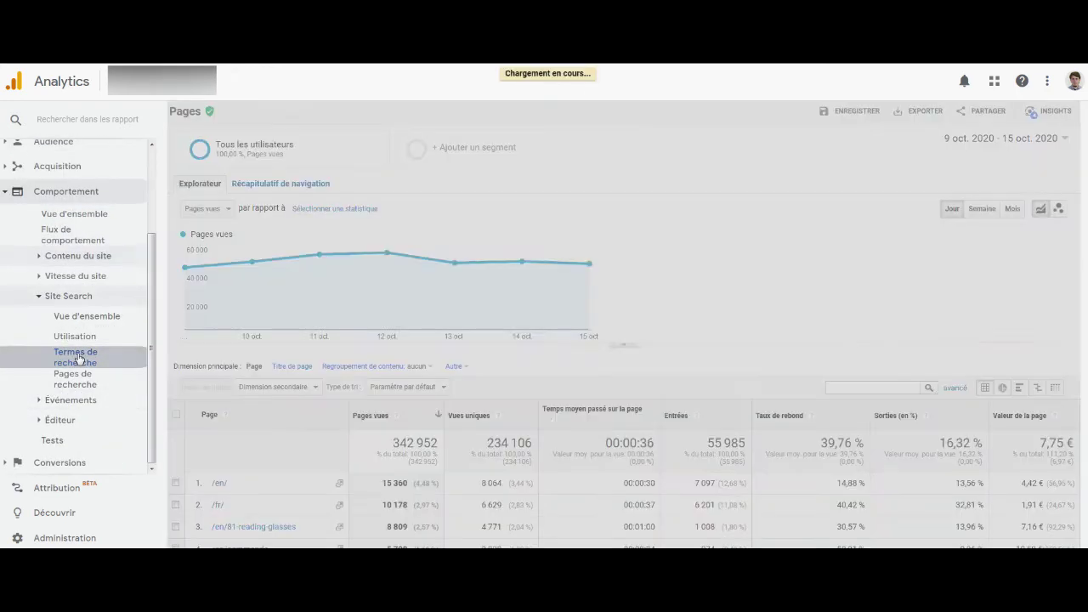
scroll(78, 357, "down", 3)
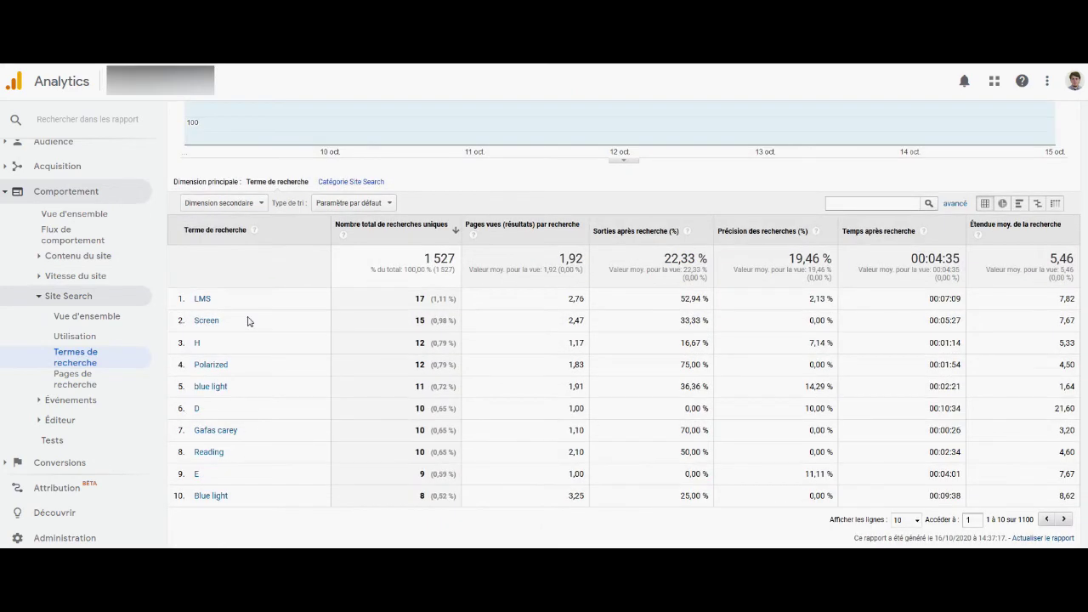
Step: Review the event categories in Comportement's Événements overview, and collapse the Comportement section when finished
left_click(70, 399)
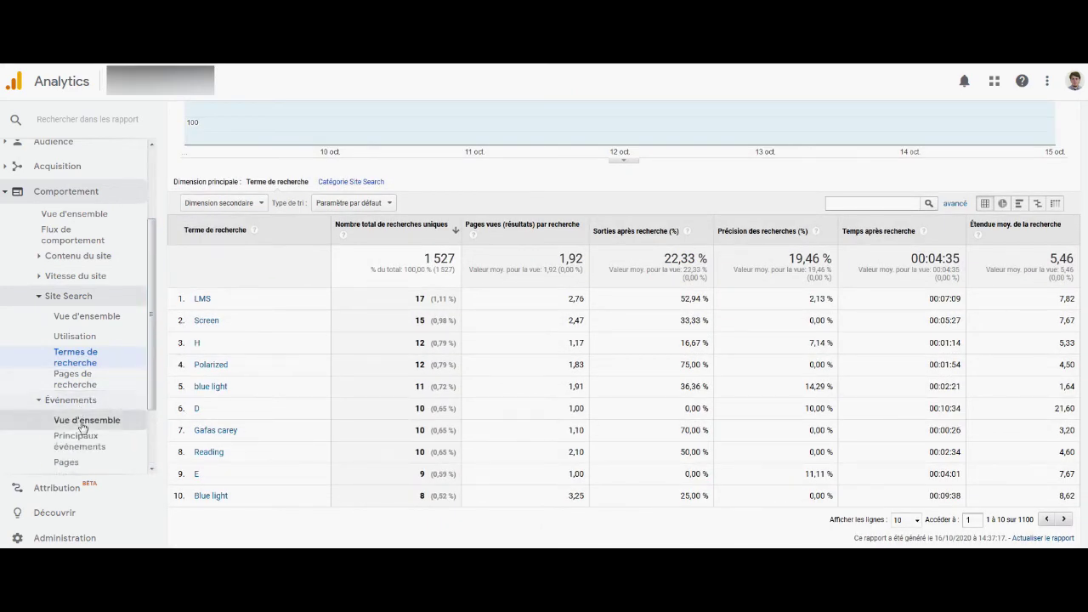
left_click(85, 421)
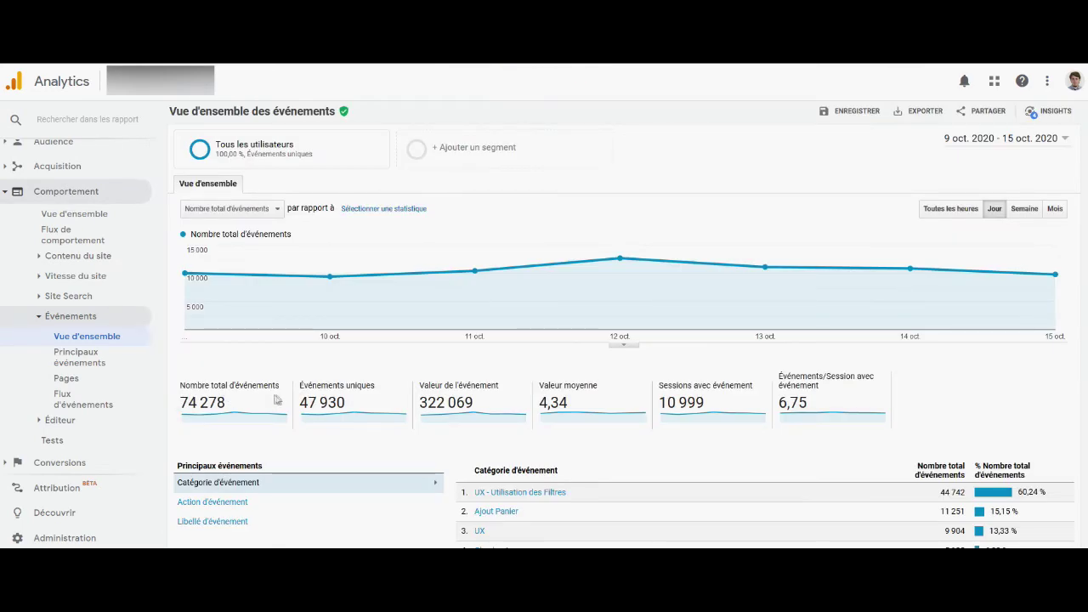
scroll(280, 399, "down", 2)
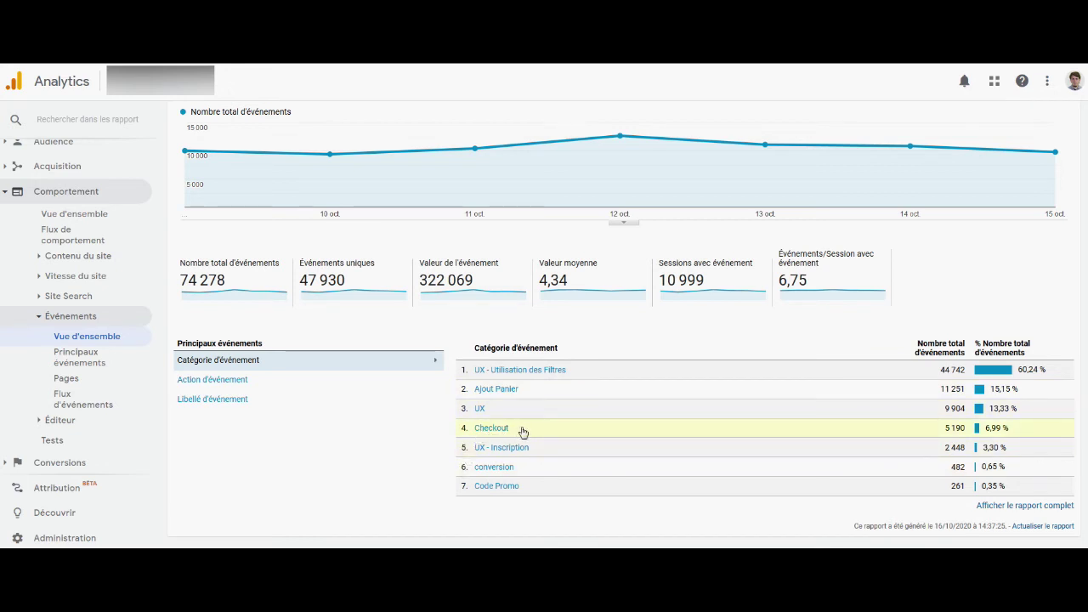
left_click(97, 193)
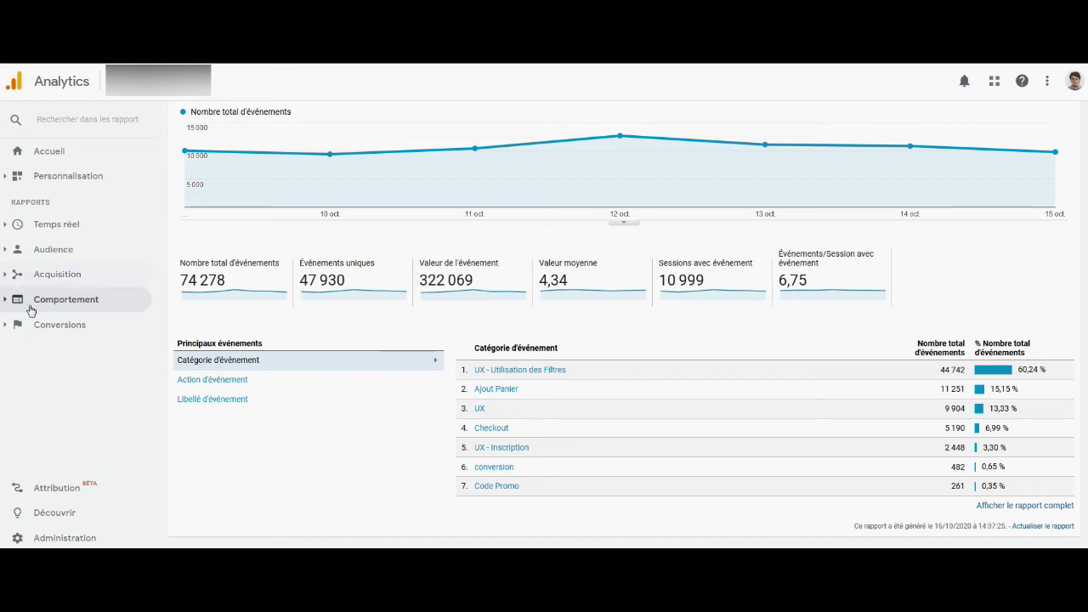
Step: Review completed goals and the goal conversion rate in the Conversions section's Objectifs overview, and collapse the Conversions section when finished
left_click(91, 333)
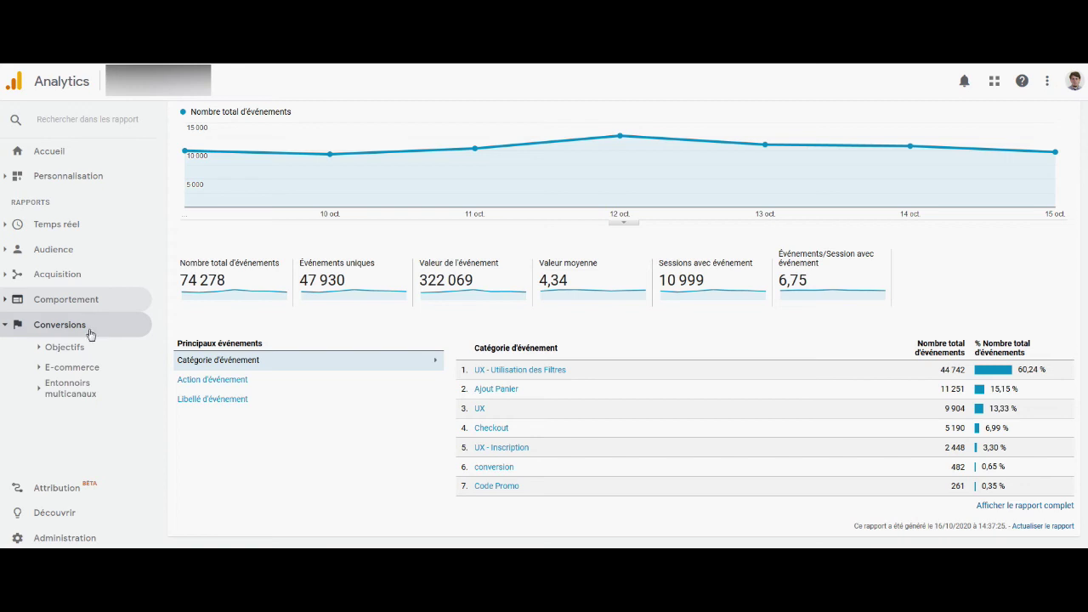
left_click(84, 350)
left_click(78, 366)
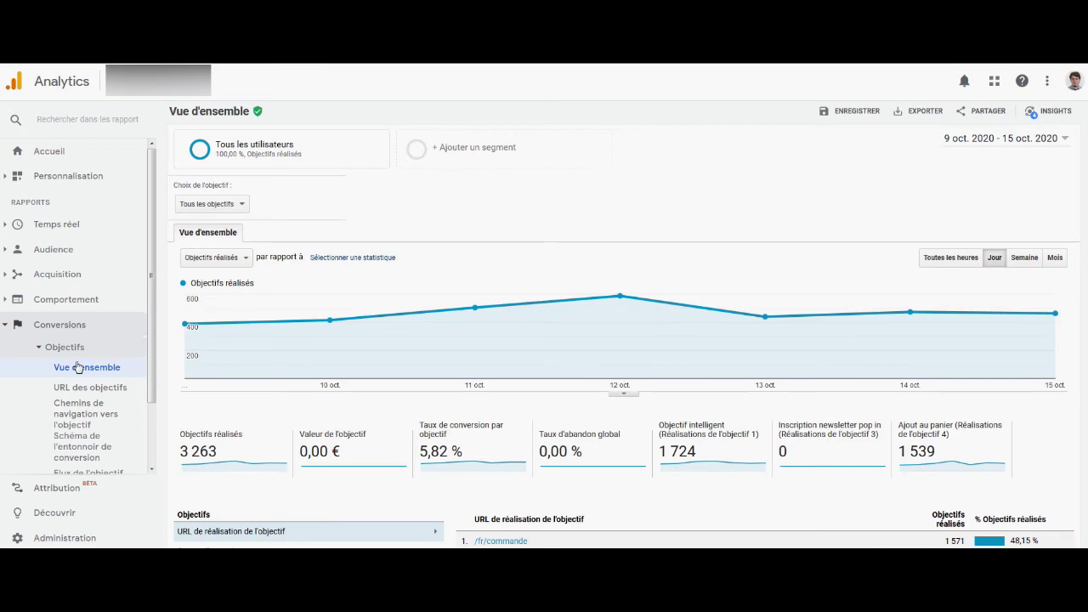
scroll(204, 280, "down", 1)
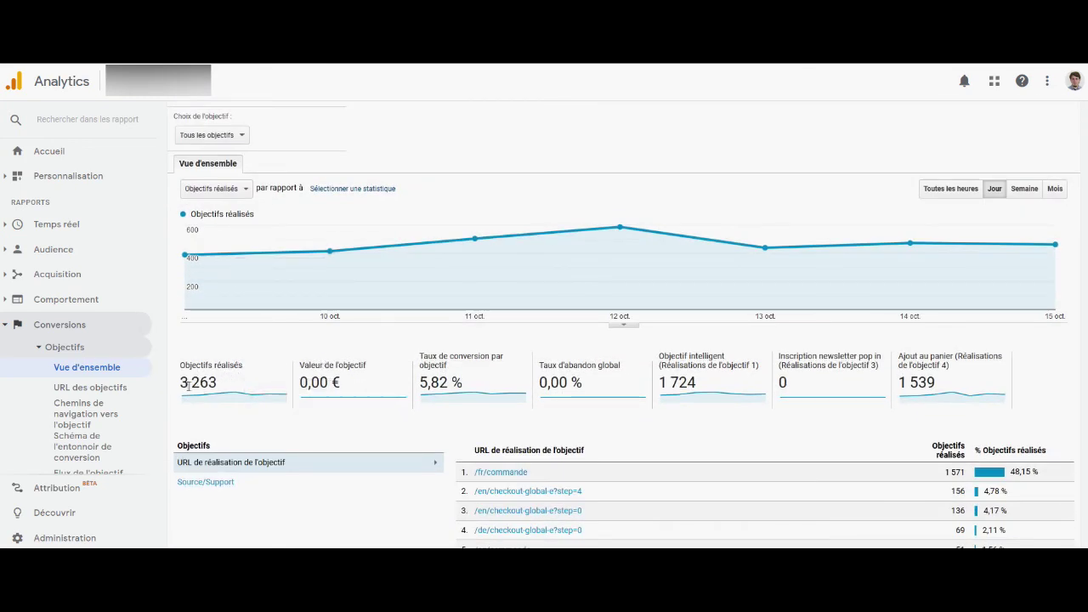
left_click_drag(188, 383, 220, 388)
left_click(222, 388)
left_click_drag(407, 385, 467, 387)
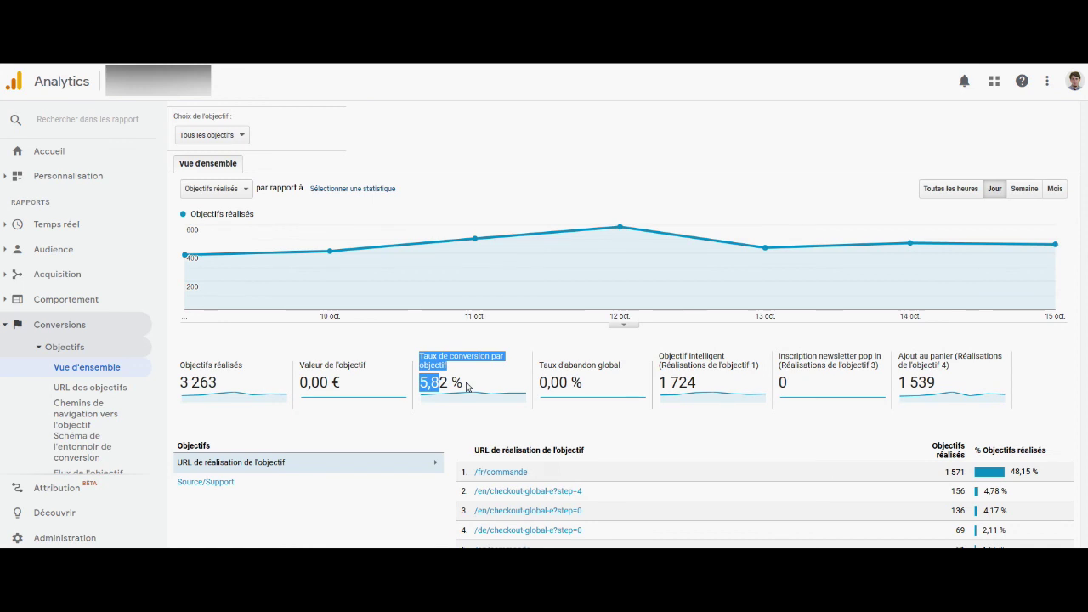
left_click(127, 327)
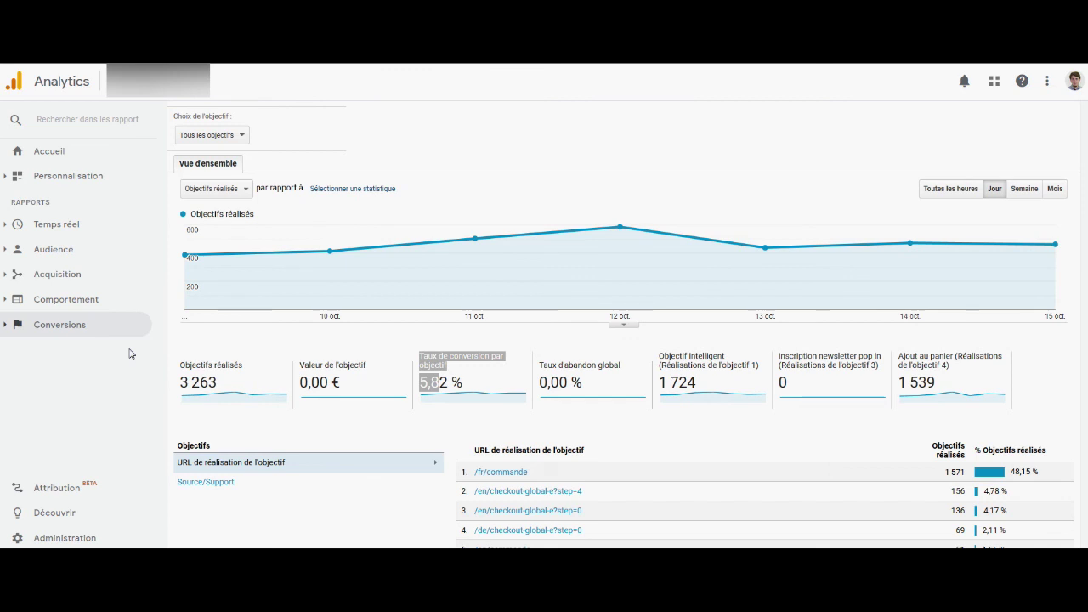
Step: Expand the Temps réel section to show its real-time reports
left_click(56, 225)
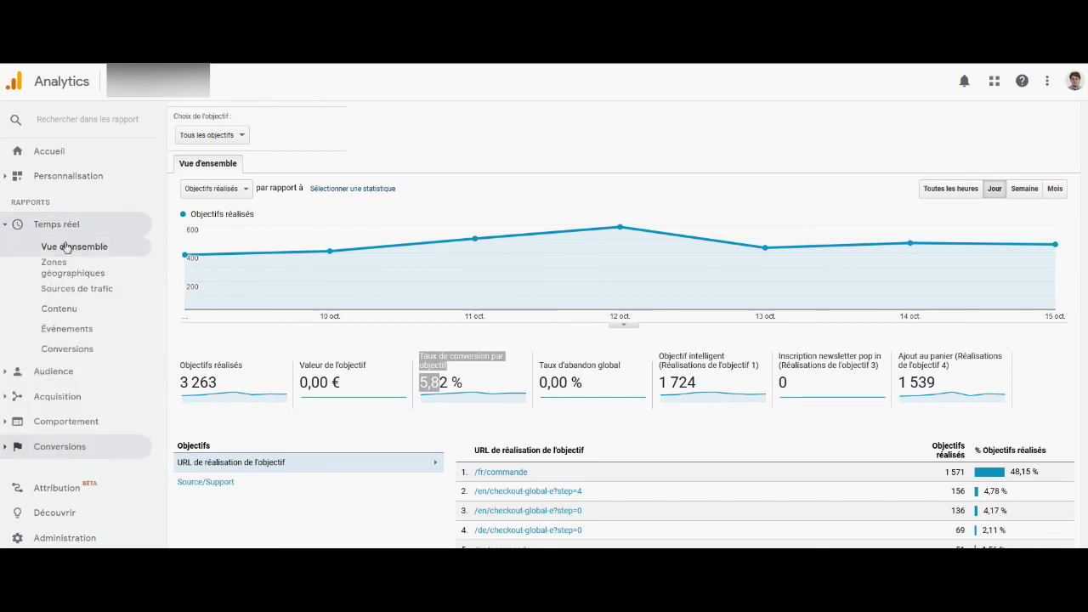